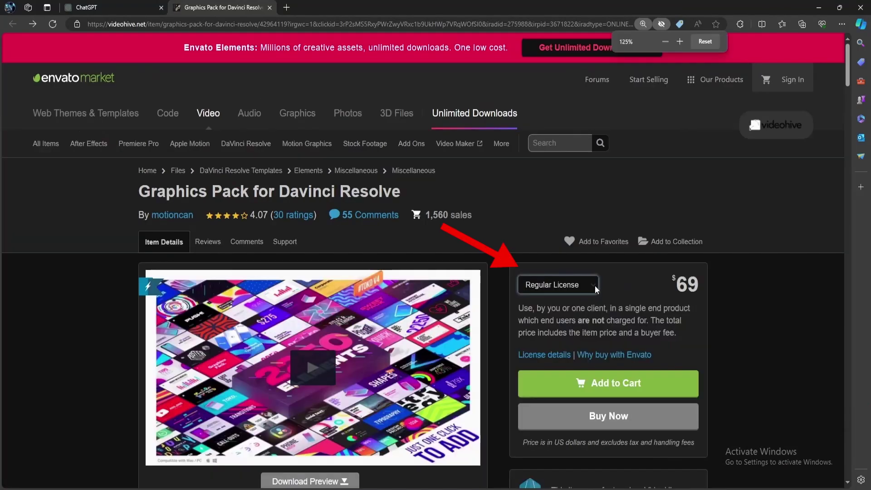
Step: Review the Regular versus Extended license comparison in License details, then return to the product page
click(595, 286)
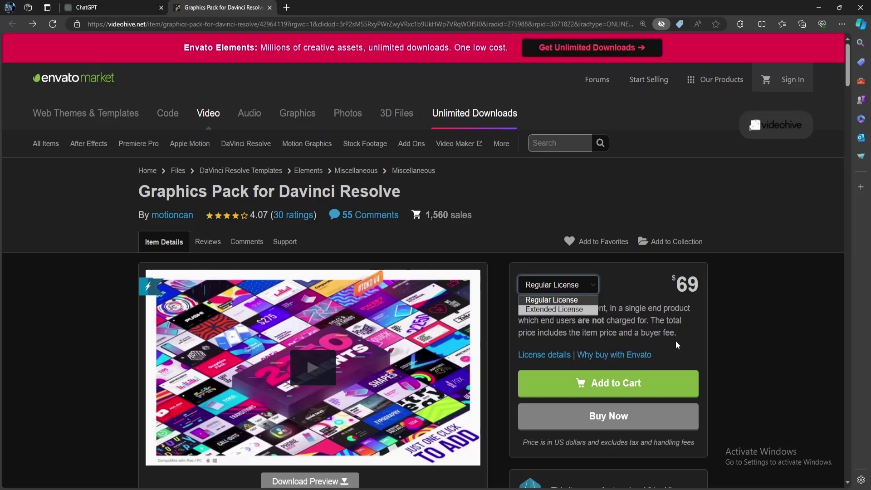
click(552, 360)
click(551, 359)
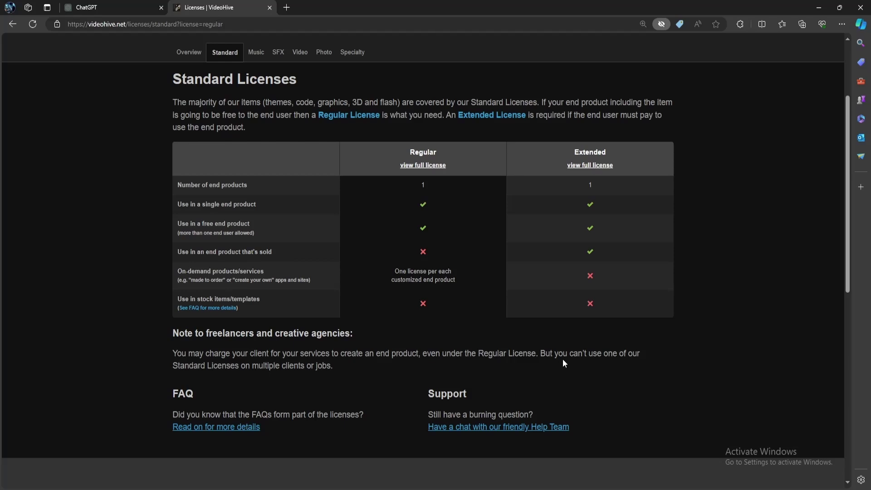
key(alt+Left)
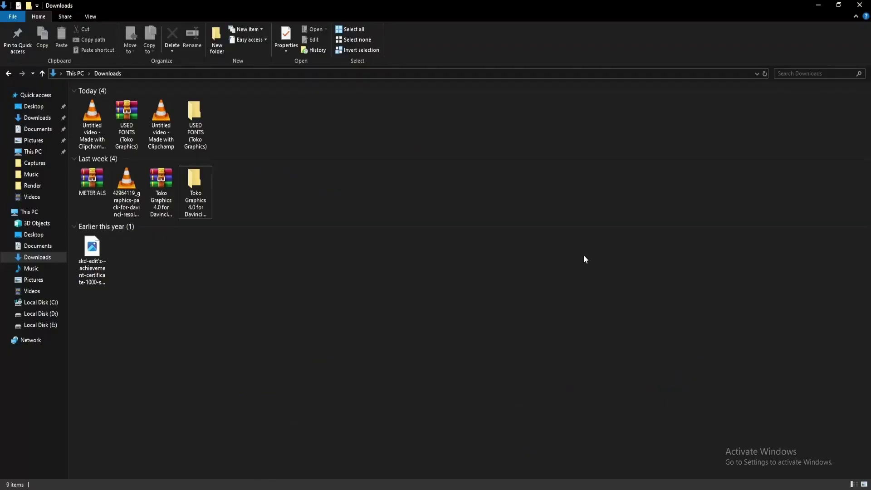
Step: Open the extracted Toko Graphics 4.0 folder, check 01. Toko Installer and the README, and select Toko Pack Installer
right_click(162, 194)
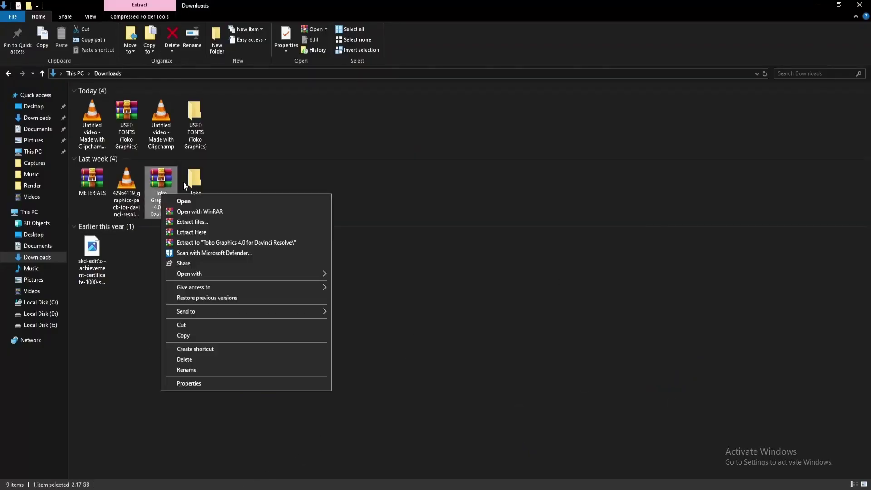
click(242, 186)
double_click(196, 189)
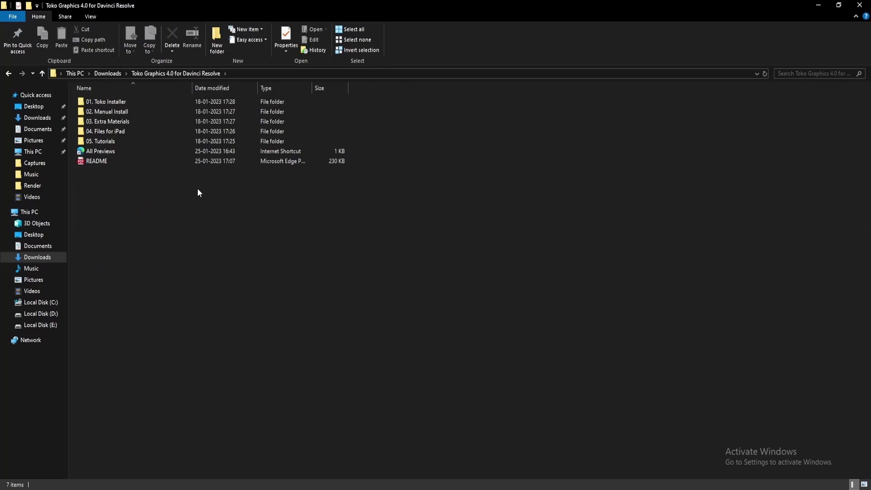
double_click(124, 101)
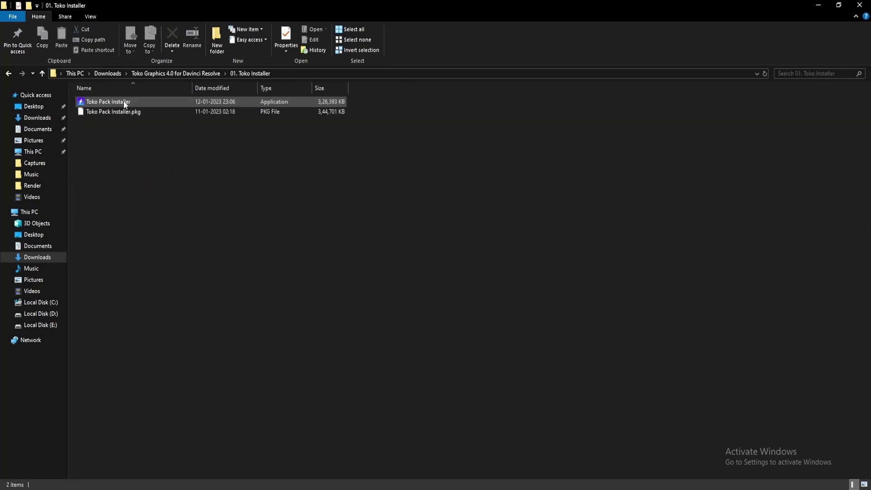
key(BackSpace)
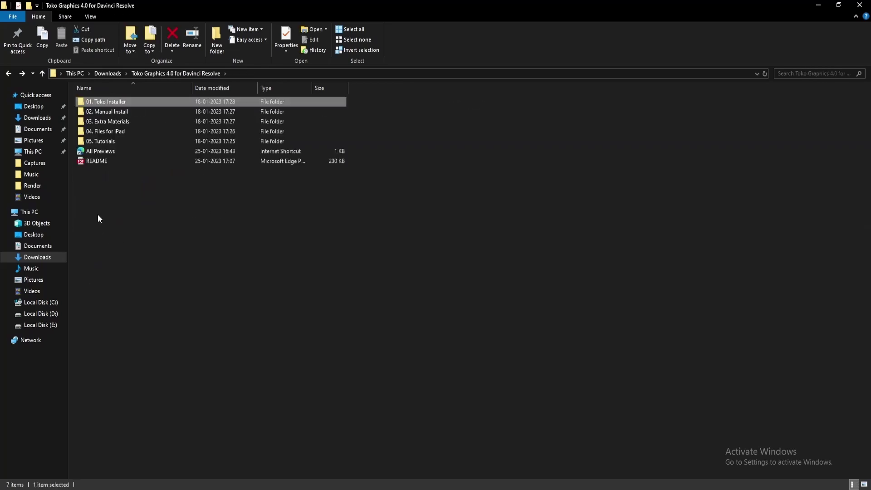
double_click(125, 161)
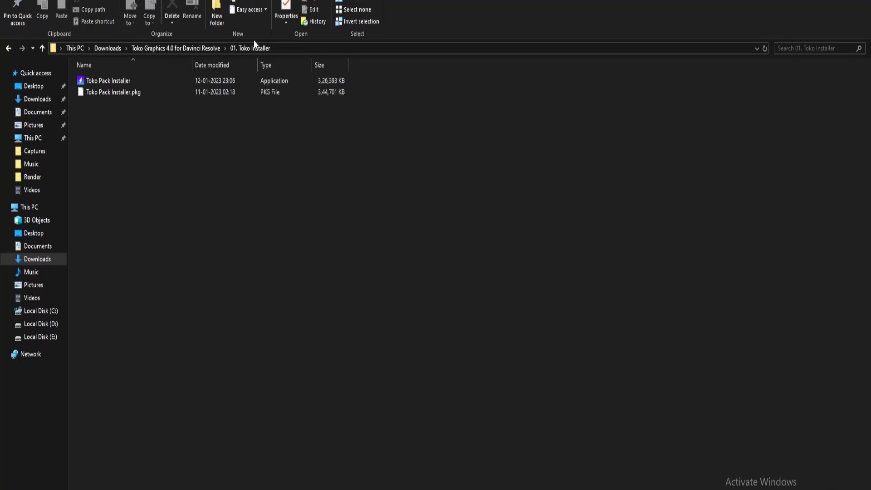
click(160, 84)
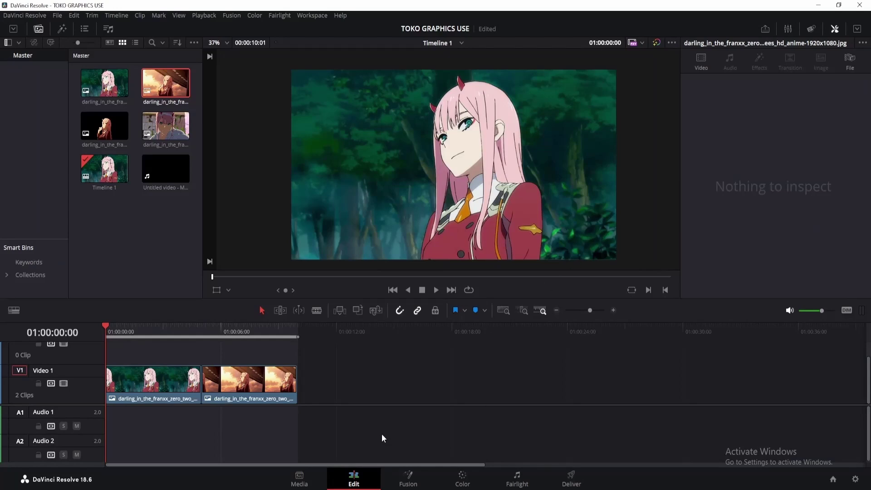
Step: Show the 02. Camera Transitions presets under Effects > Toolbox > Video Transitions > Toko Transitions
click(61, 29)
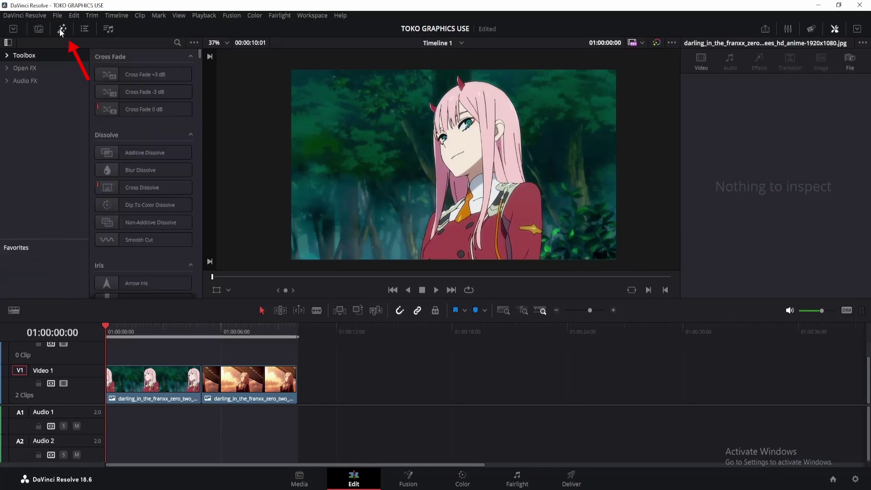
click(6, 58)
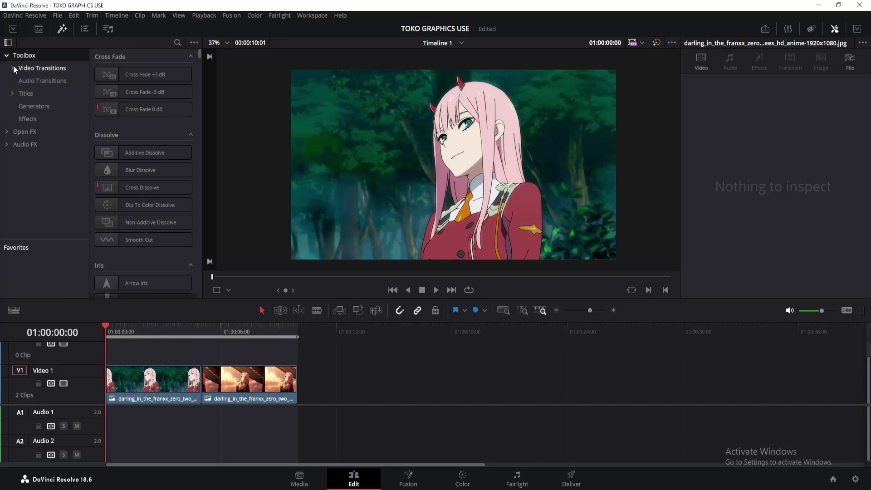
click(13, 68)
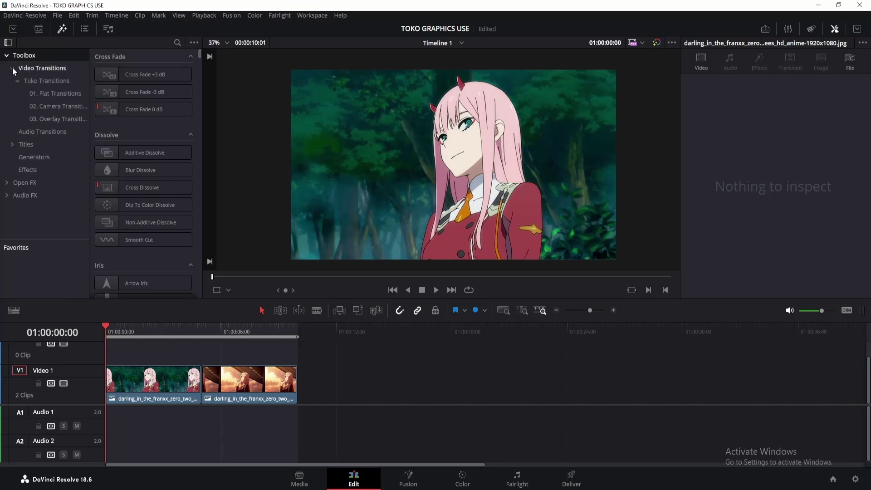
click(69, 106)
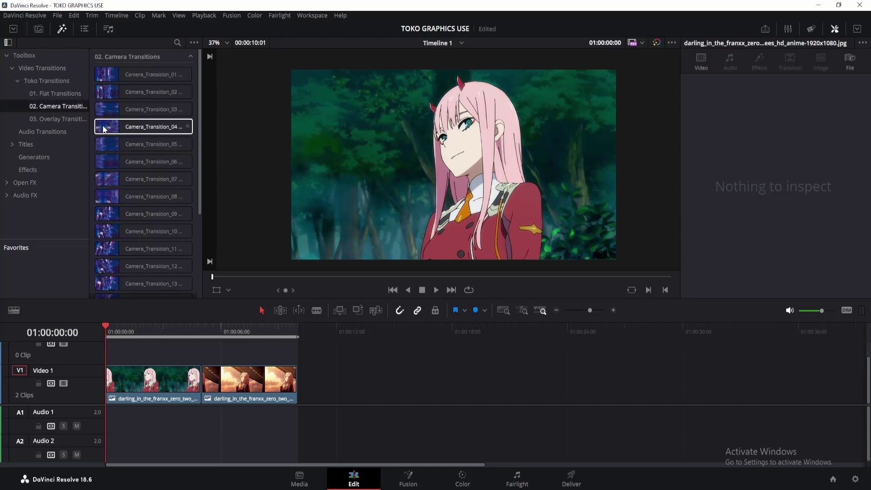
Step: Drop a Toko camera transition onto the cut between the two clips and play it
scroll(105, 181, down, 3)
drag(95, 236, 203, 381)
click(181, 330)
key(space)
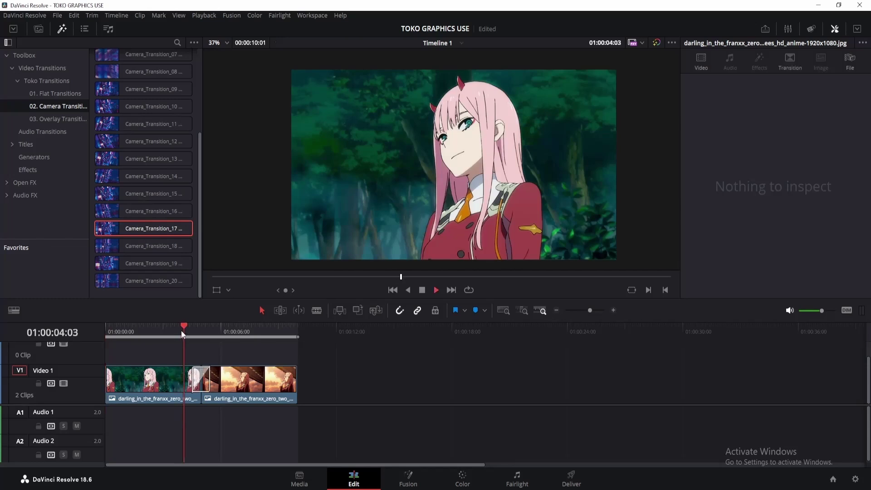
Step: Lengthen the camera transition to 4.5 seconds and play it back
drag(181, 330, 155, 330)
click(211, 377)
drag(211, 377, 245, 377)
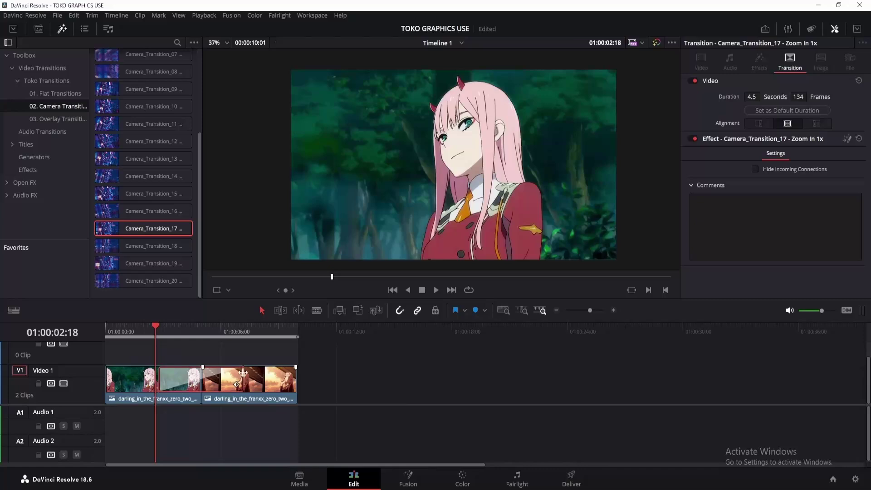
key(space)
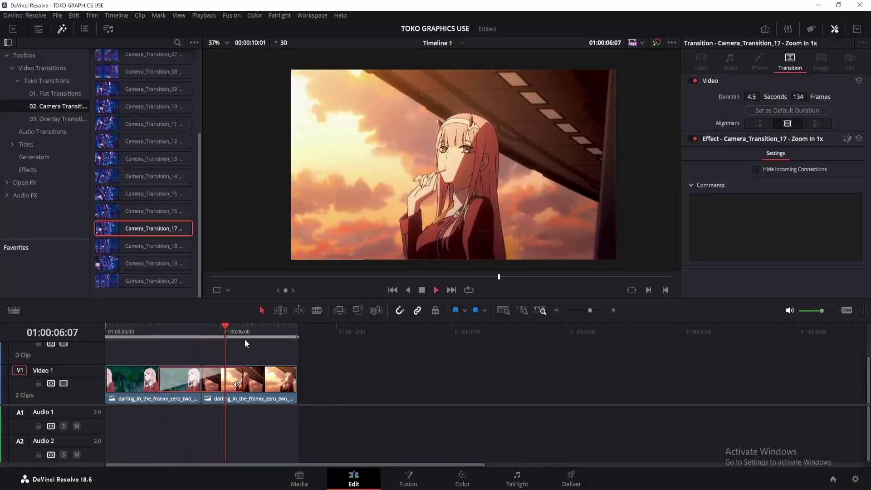
key(space)
Step: Open Titles > Toko Graphics 4.0 > 01. Typography and place Typography 23 above Video 1 at the start
click(13, 69)
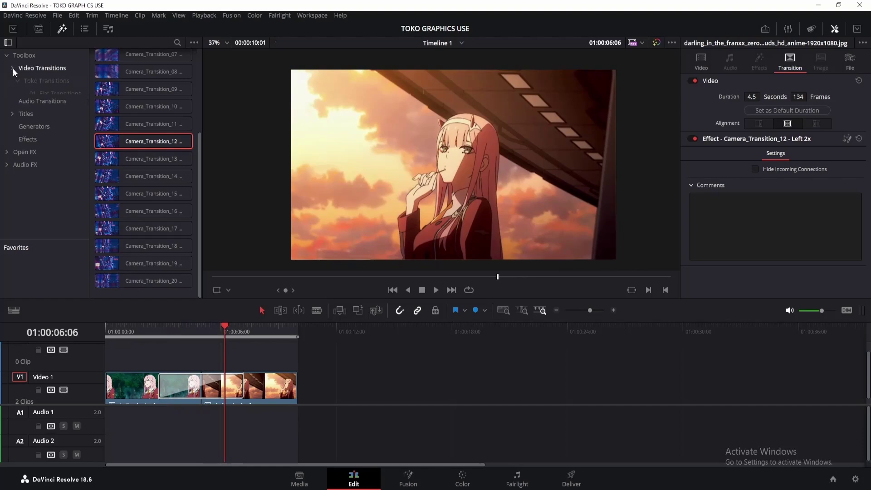
click(8, 55)
click(7, 56)
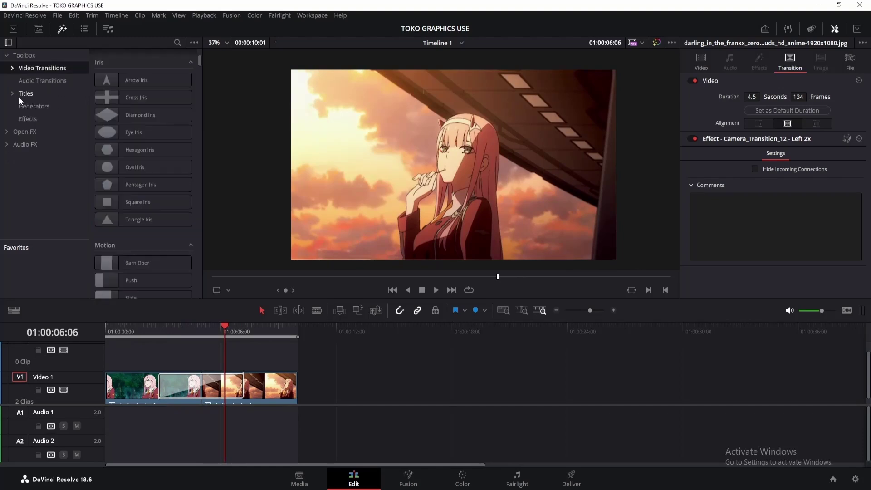
click(11, 93)
scroll(67, 132, down, 3)
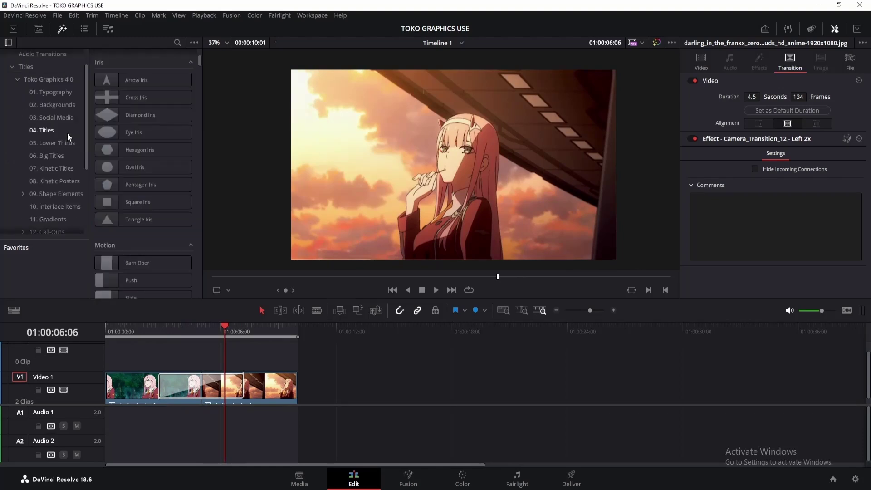
scroll(67, 136, down, 1)
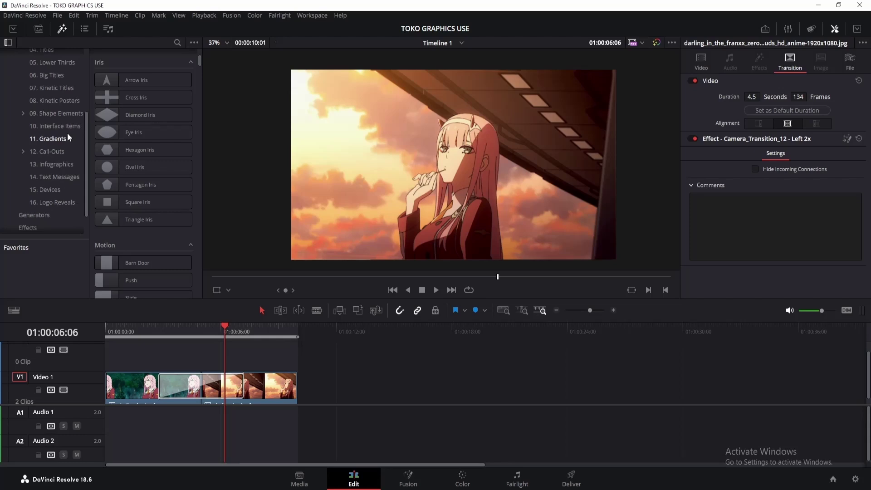
scroll(68, 132, up, 3)
click(58, 93)
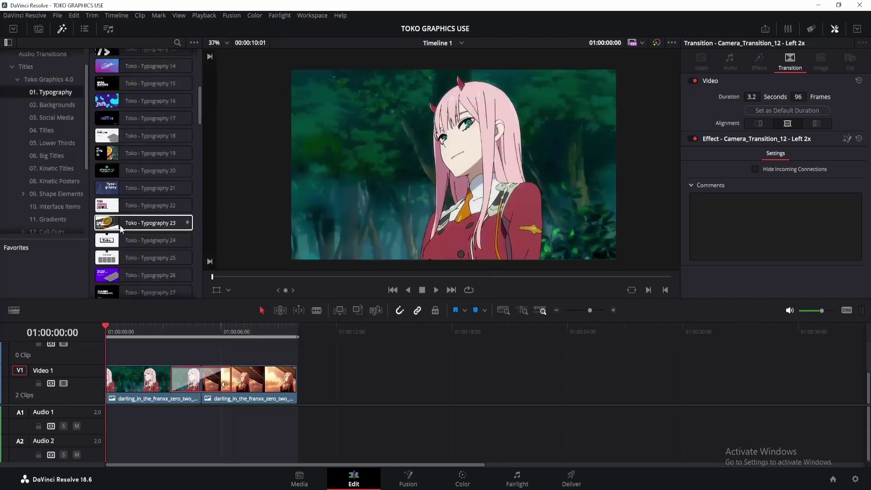
drag(122, 230, 111, 363)
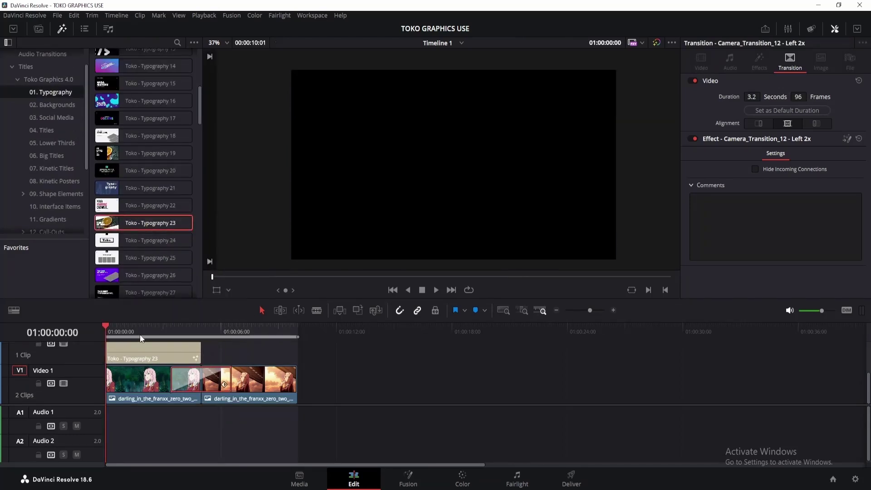
Step: Shorten the Typography 23 title clip and change its text to 'zero two'
key(space)
drag(201, 354, 169, 354)
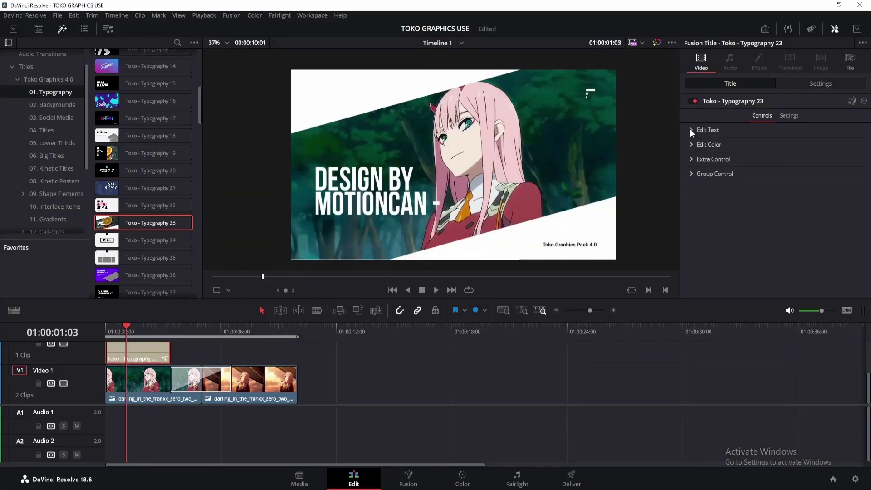
click(690, 129)
click(745, 146)
key(ctrl+a)
text(zero two)
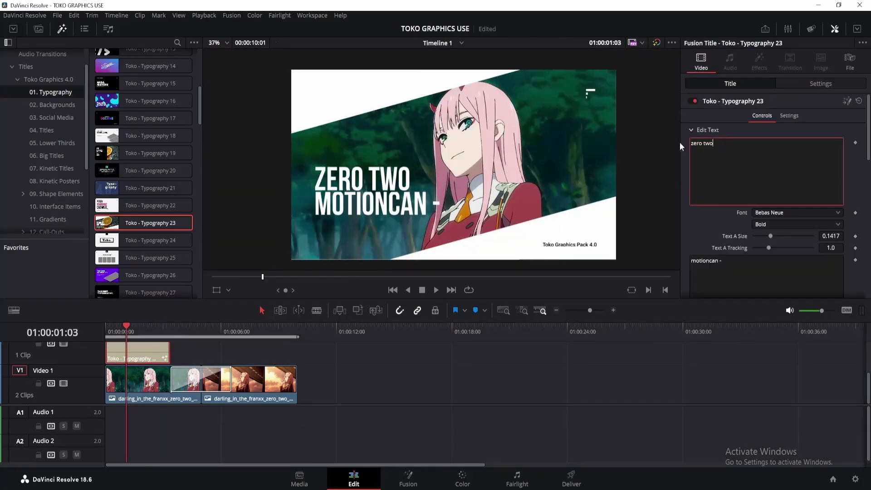
Step: Set the title's background colour to peach, then bring up Project Settings
click(691, 130)
click(691, 144)
click(780, 204)
click(336, 290)
click(522, 332)
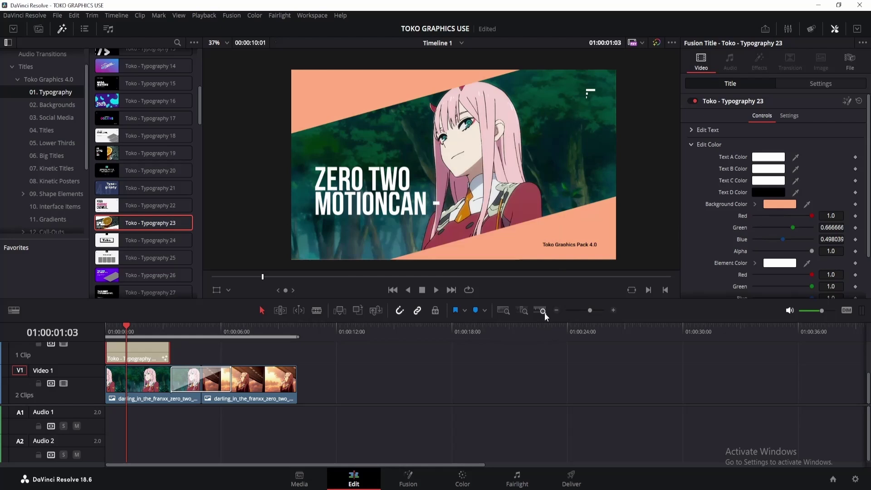
click(691, 145)
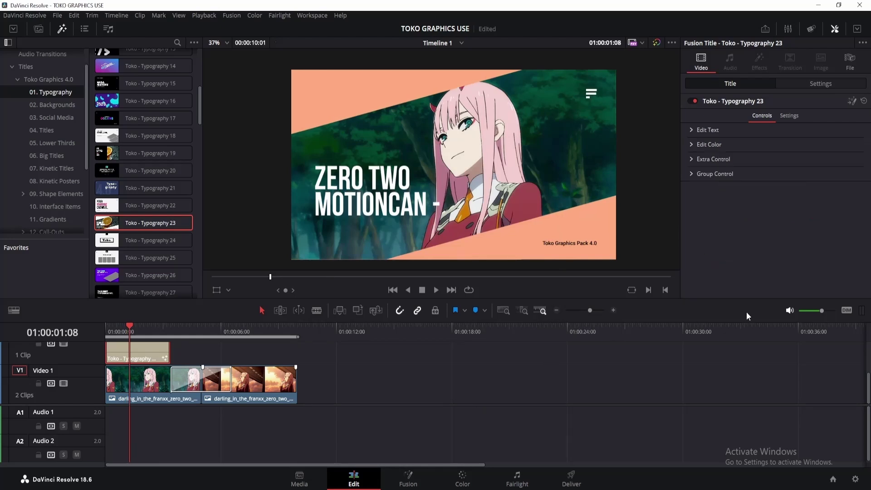
click(856, 479)
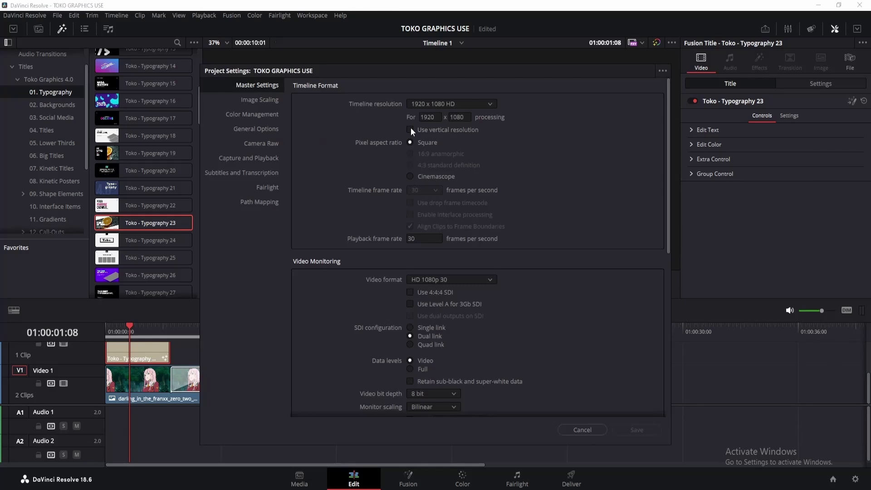
Step: Save and close Project Settings, then play the title over the clips
click(637, 430)
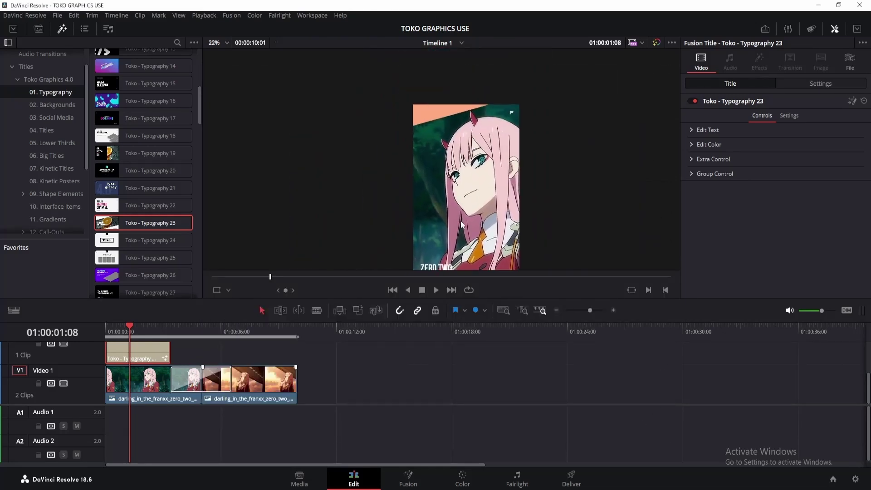
key(space)
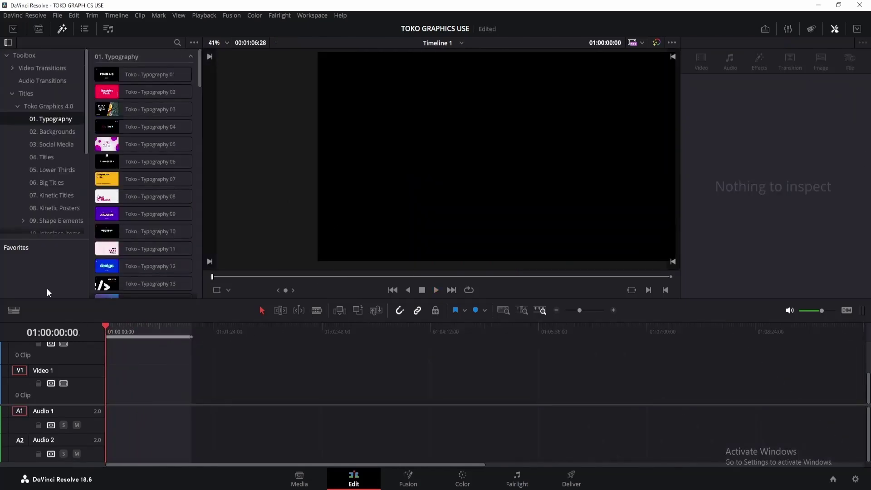
Step: Preview several Toko Graphics 4.0 02. Backgrounds templates
click(56, 132)
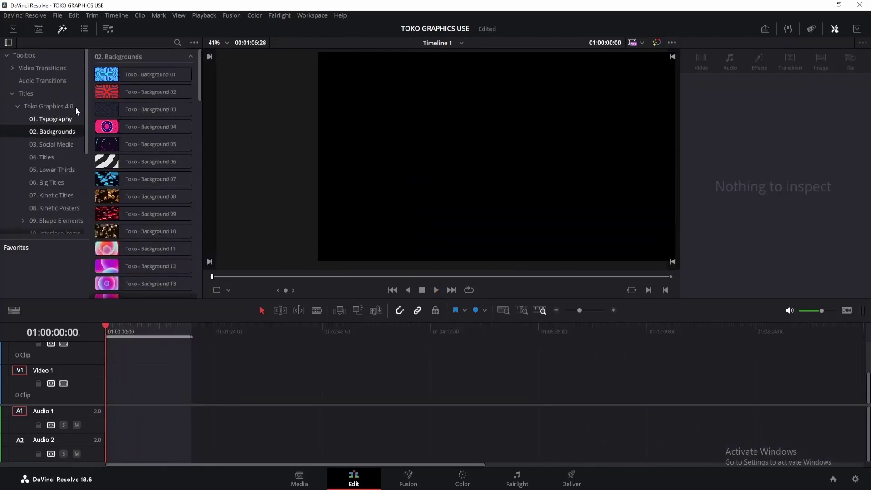
mouse_move(123, 73)
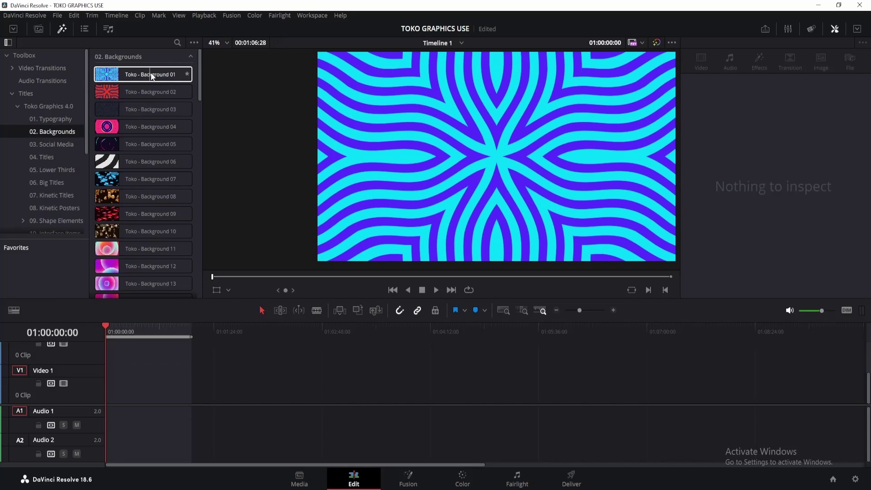
mouse_move(154, 94)
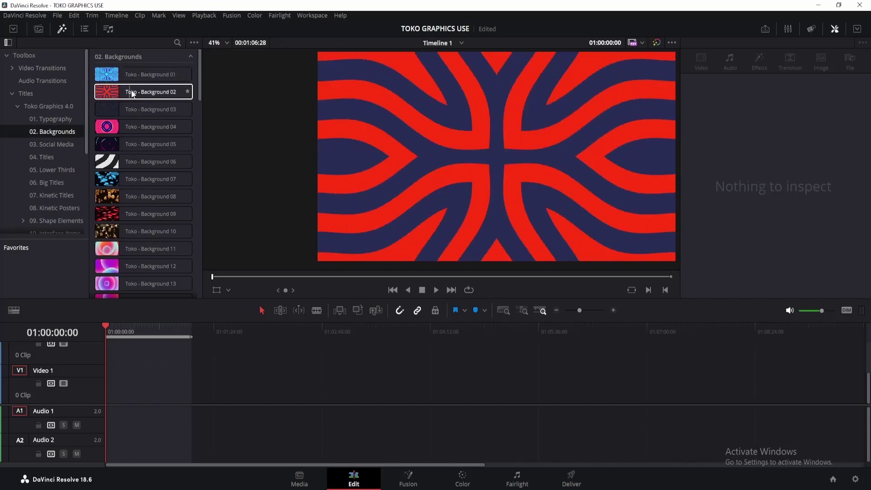
scroll(163, 217, down, 10)
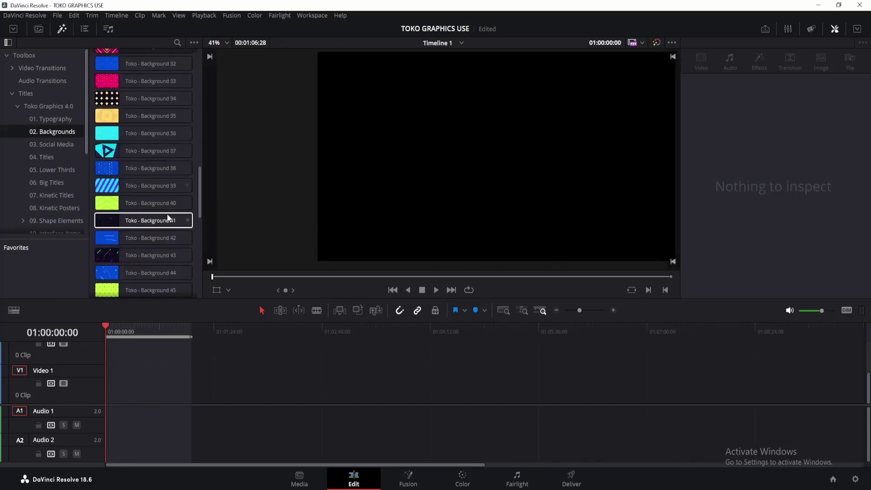
mouse_move(155, 252)
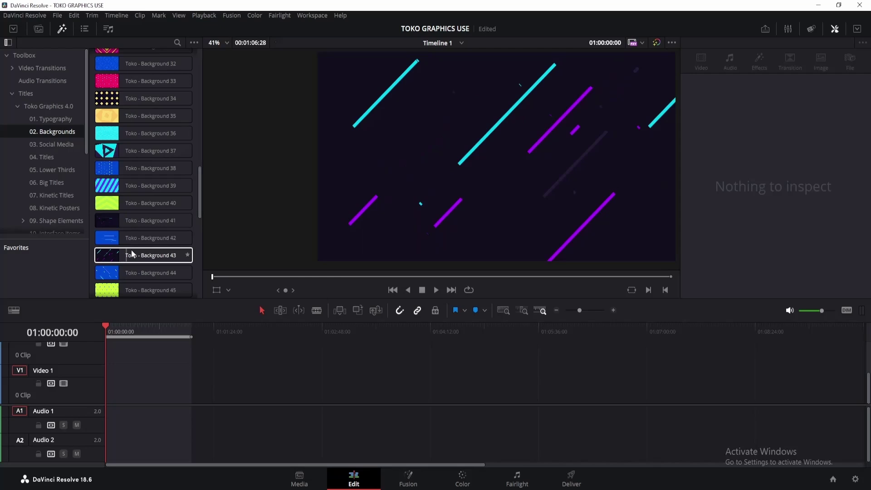
Step: Browse the 03. Social Media templates list
click(63, 144)
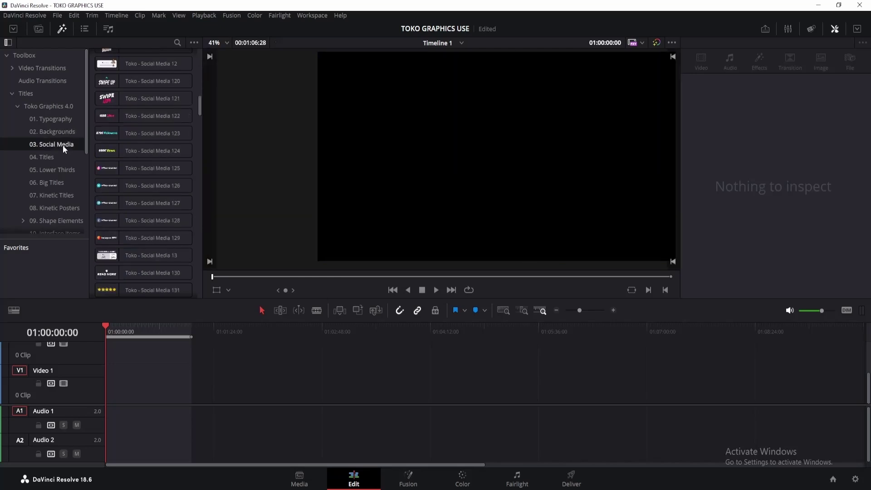
scroll(151, 186, down, 6)
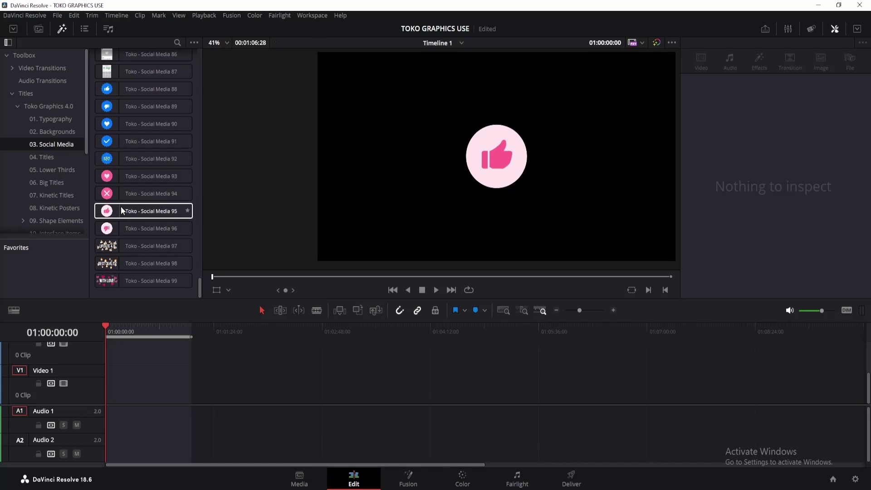
scroll(129, 236, up, 20)
scroll(132, 244, down, 1)
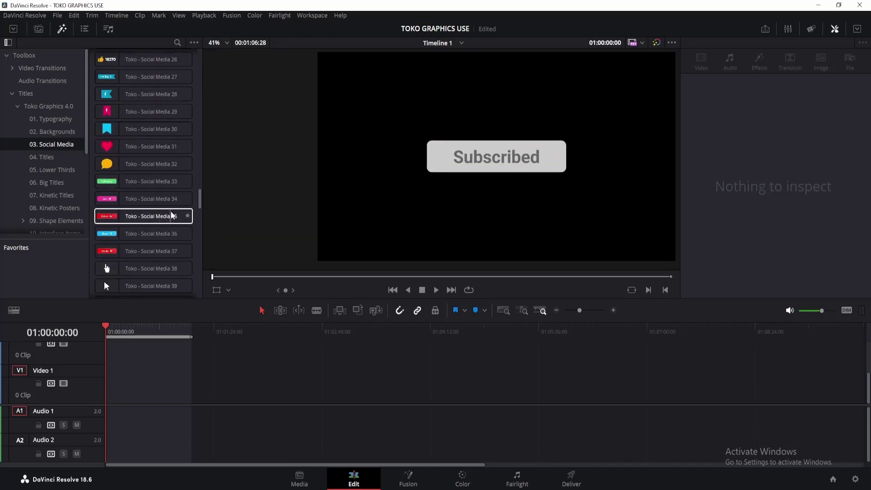
Step: Browse the Kinetic Titles, Logo Reveals and Devices templates, then switch to the Media page
click(55, 197)
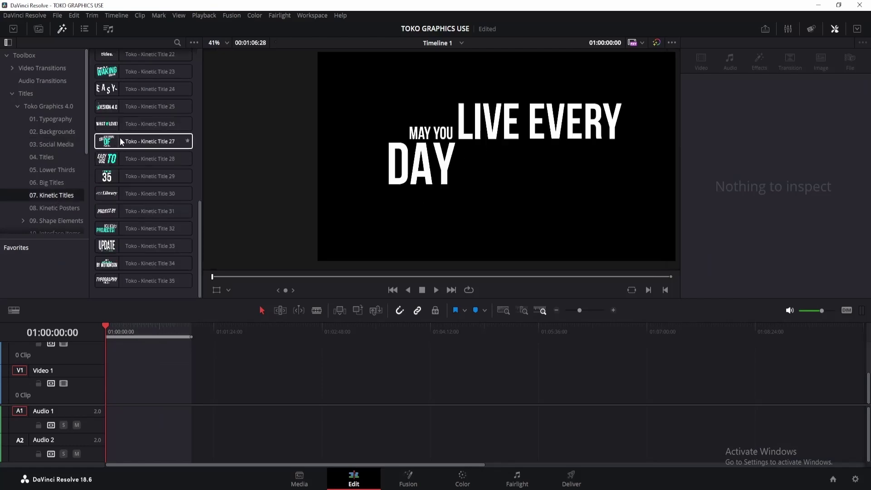
scroll(148, 142, down, 15)
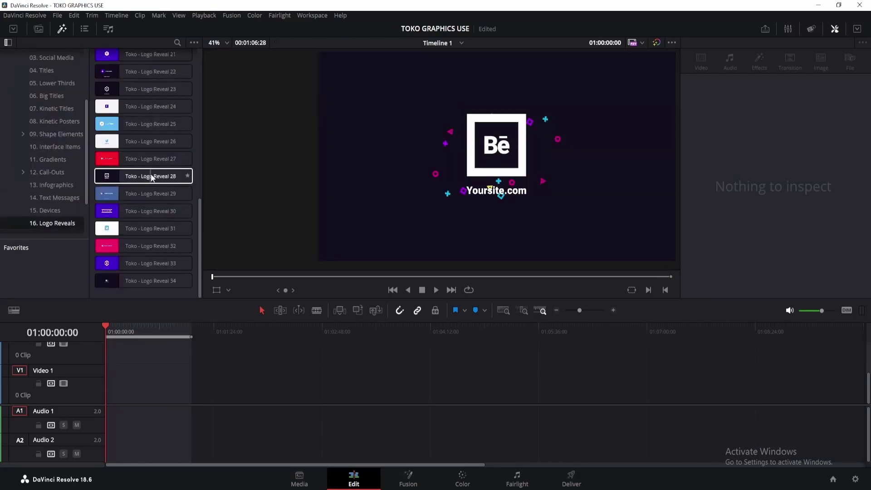
scroll(138, 142, up, 5)
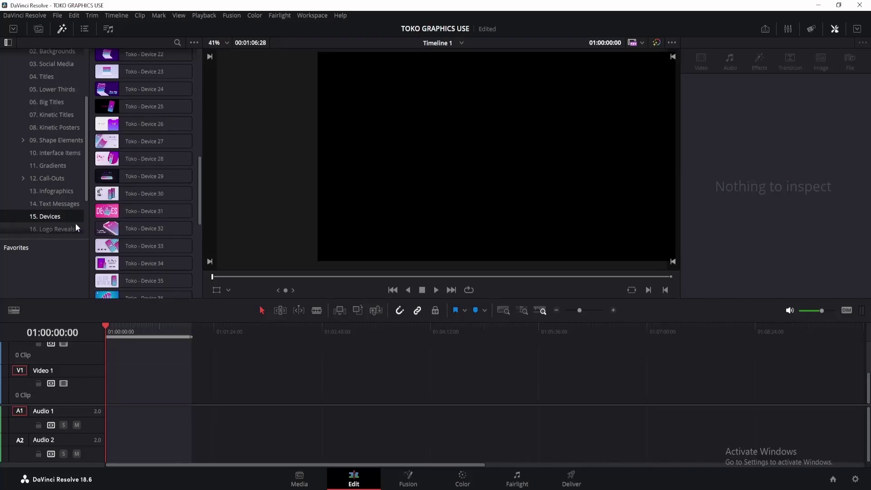
click(69, 229)
click(69, 210)
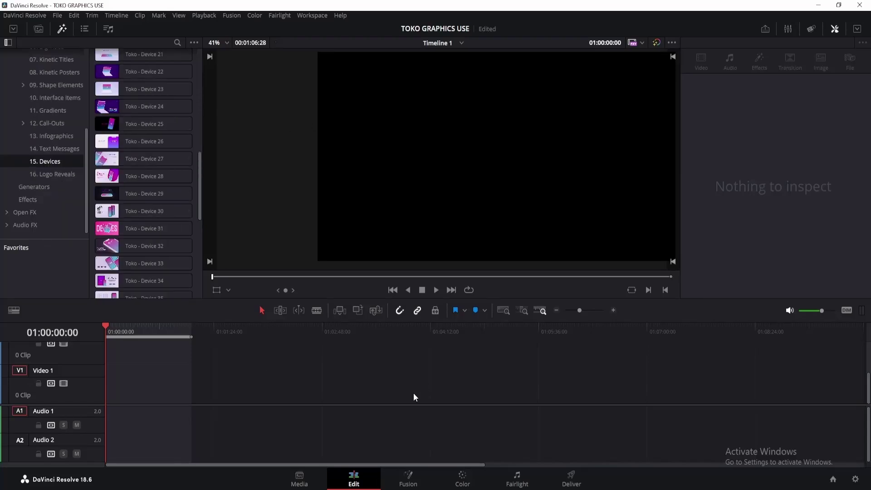
click(299, 479)
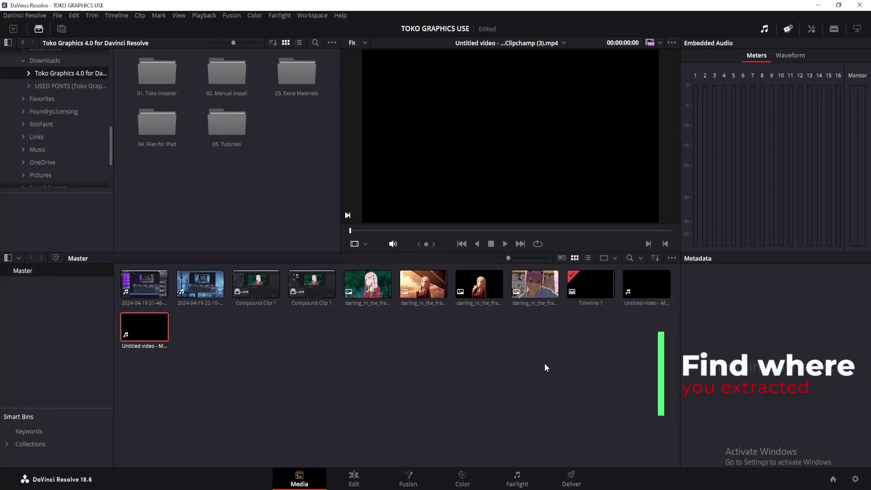
Step: In Extra Materials > Sound FX, preview the BUBBLES and AMBIENT sounds, then open the Cinematic glitch sounds
double_click(303, 80)
double_click(227, 69)
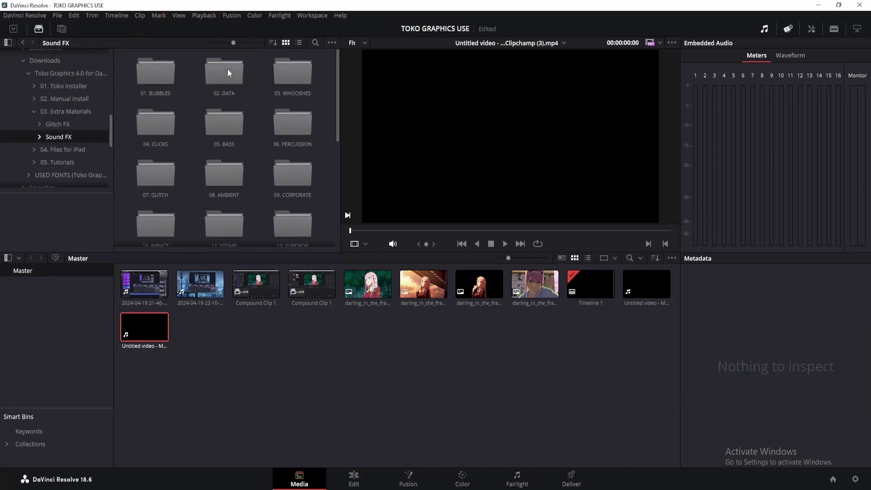
double_click(157, 78)
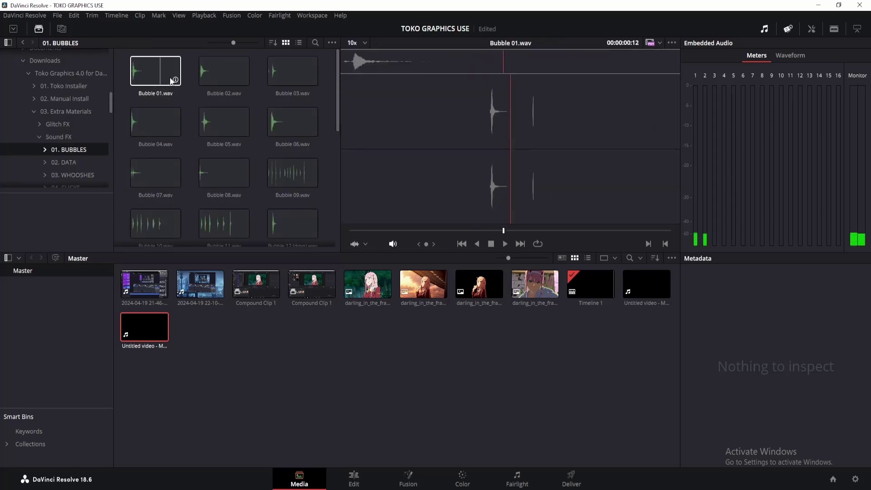
key(BackSpace)
double_click(227, 133)
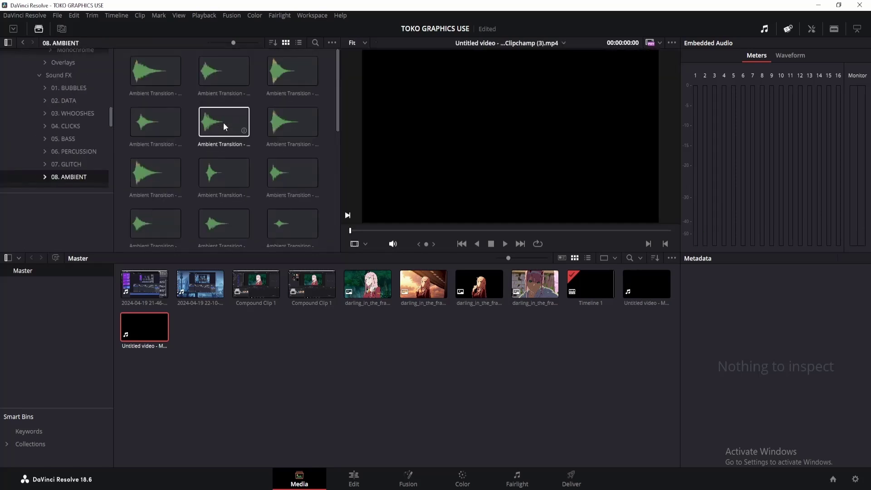
click(224, 122)
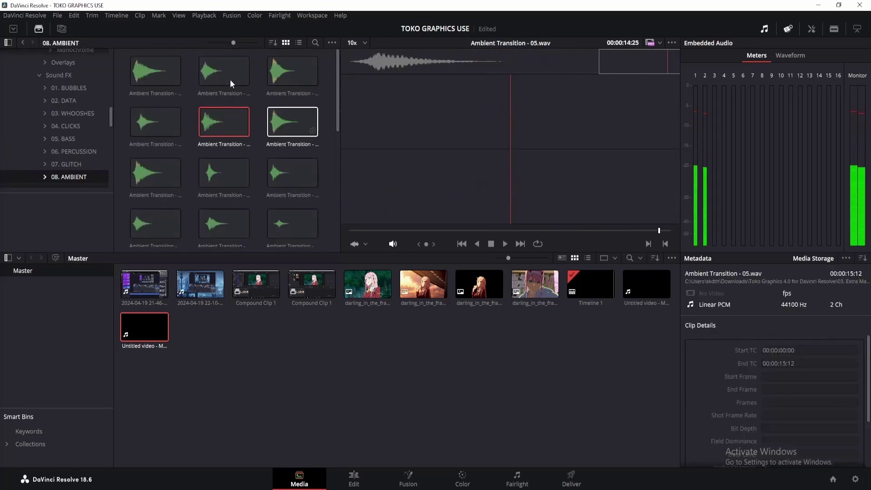
click(23, 43)
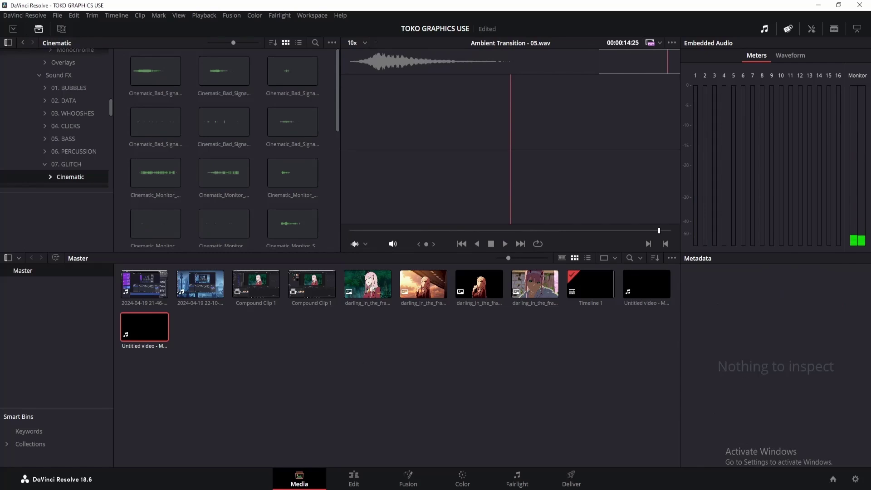
Step: Shift Big Title 33 later on Video 2, preview it, and delete the striped Video 1 background
click(358, 480)
drag(118, 358, 186, 342)
key(Home)
key(space)
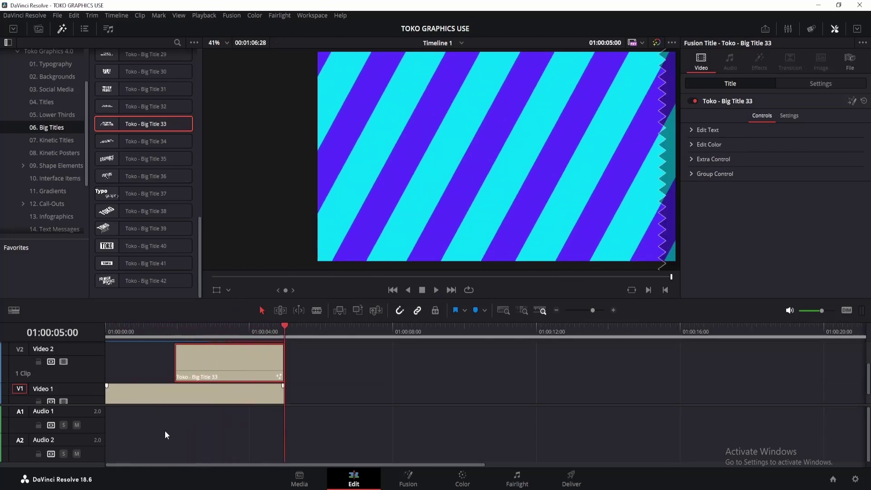
click(202, 397)
key(Delete)
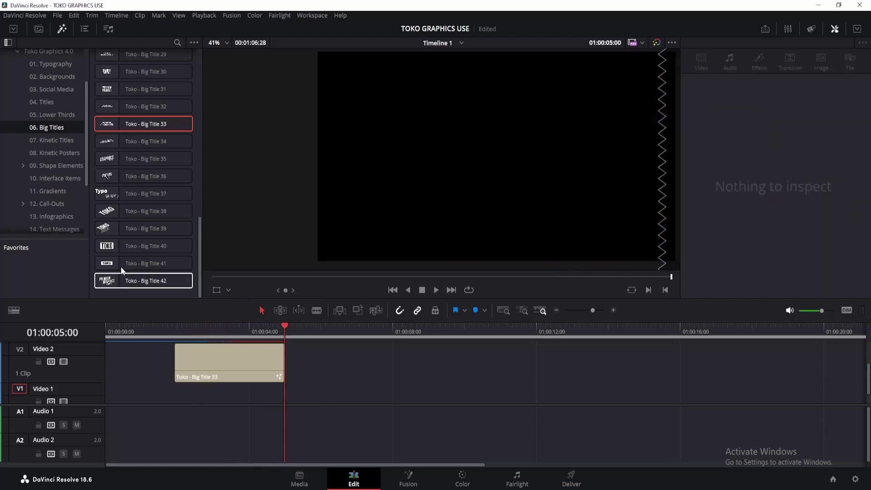
Step: Place Toko - Background 41 from 02. Backgrounds at the start of Video 1
click(52, 77)
scroll(113, 161, down, 3)
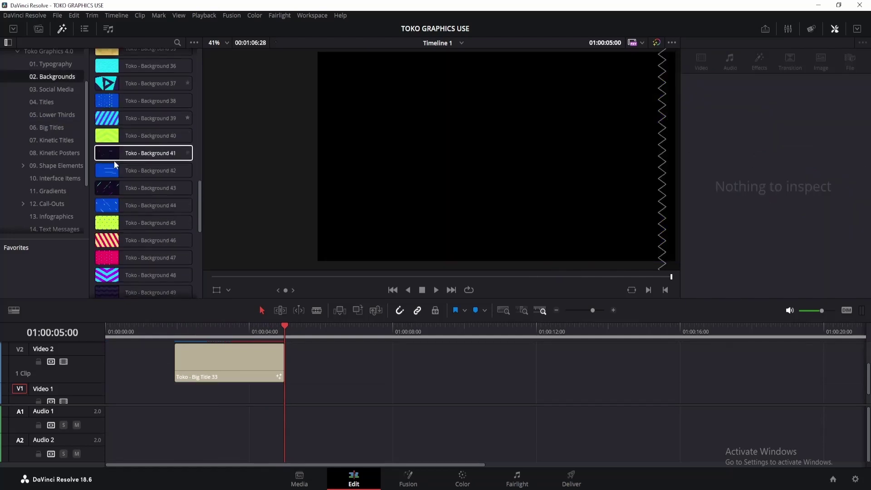
drag(108, 153, 107, 393)
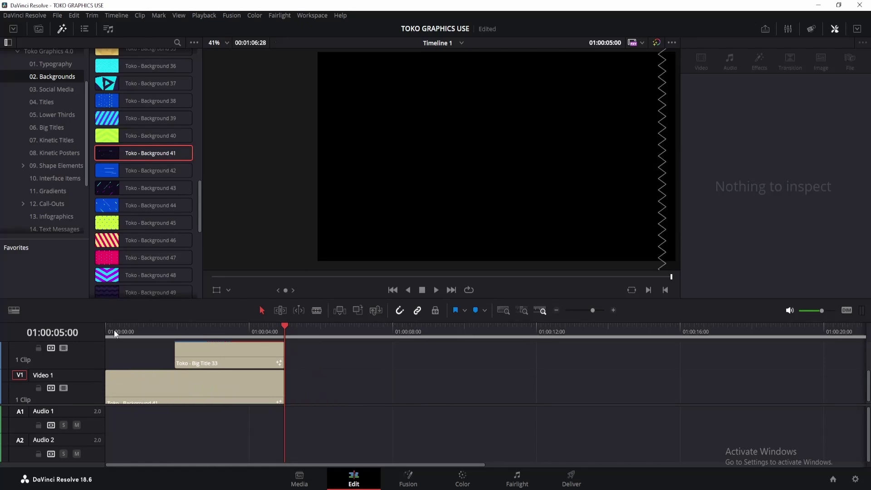
Step: Play the timeline and scrub to about two seconds to see the title over Background 41
click(113, 331)
key(space)
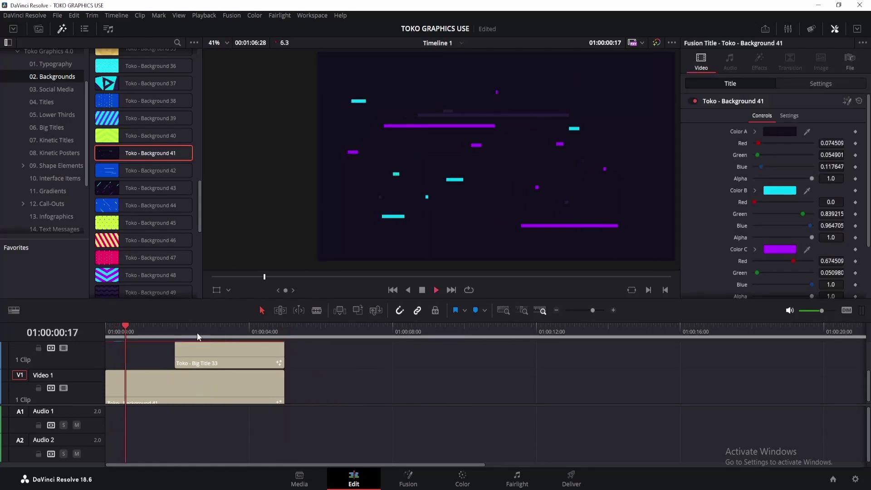
click(187, 326)
drag(187, 327, 188, 326)
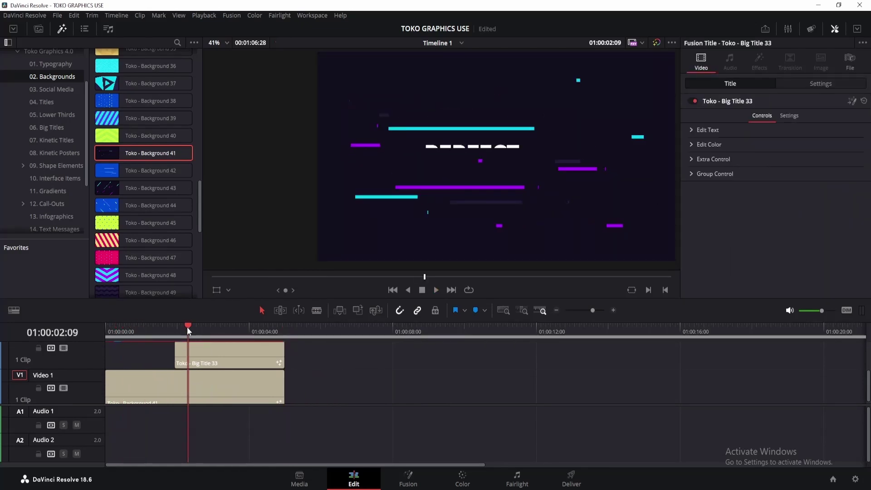